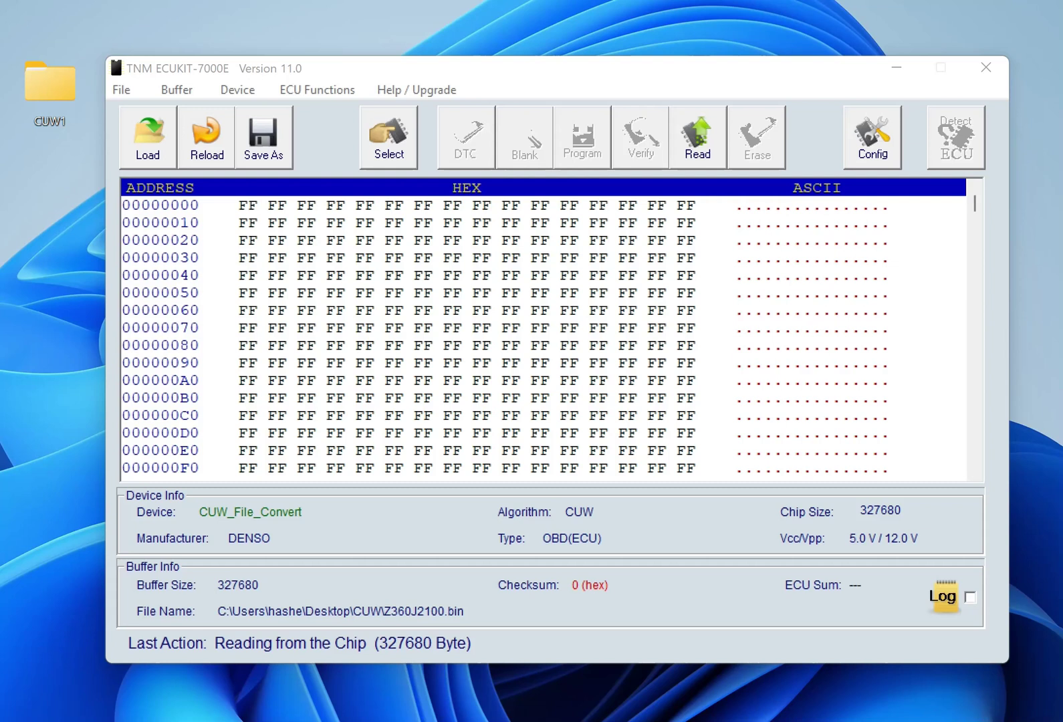
Choose OBD(ECU) > DENSO > CUW_File_Convert as the device, then begin reading a CUW file.
left_click(389, 137)
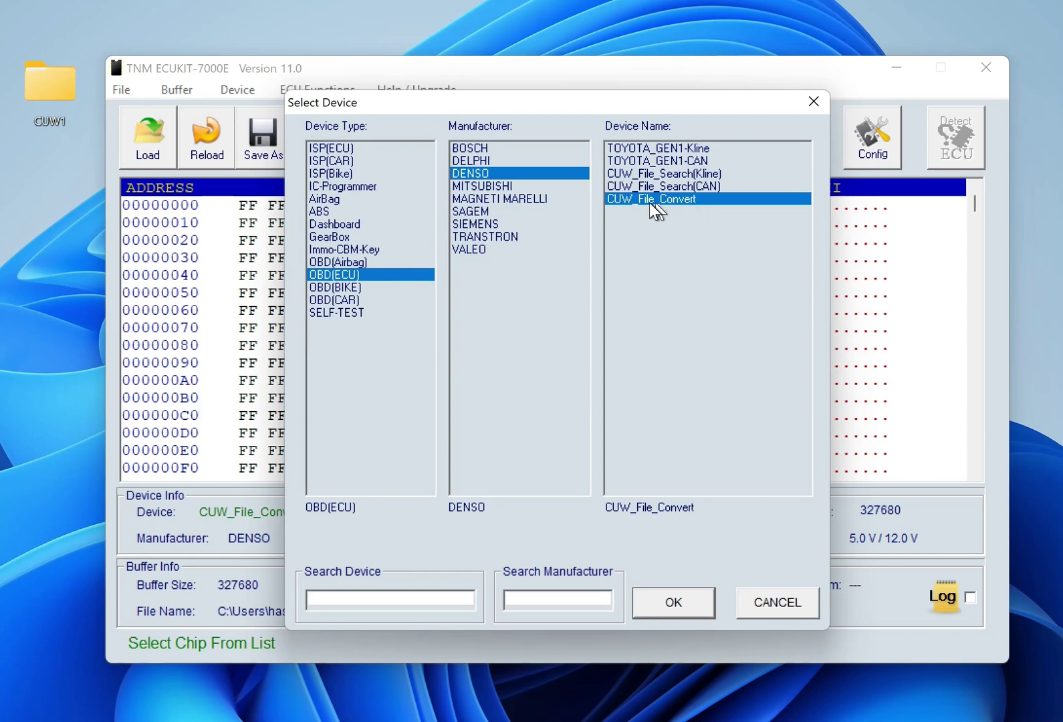
left_click(706, 601)
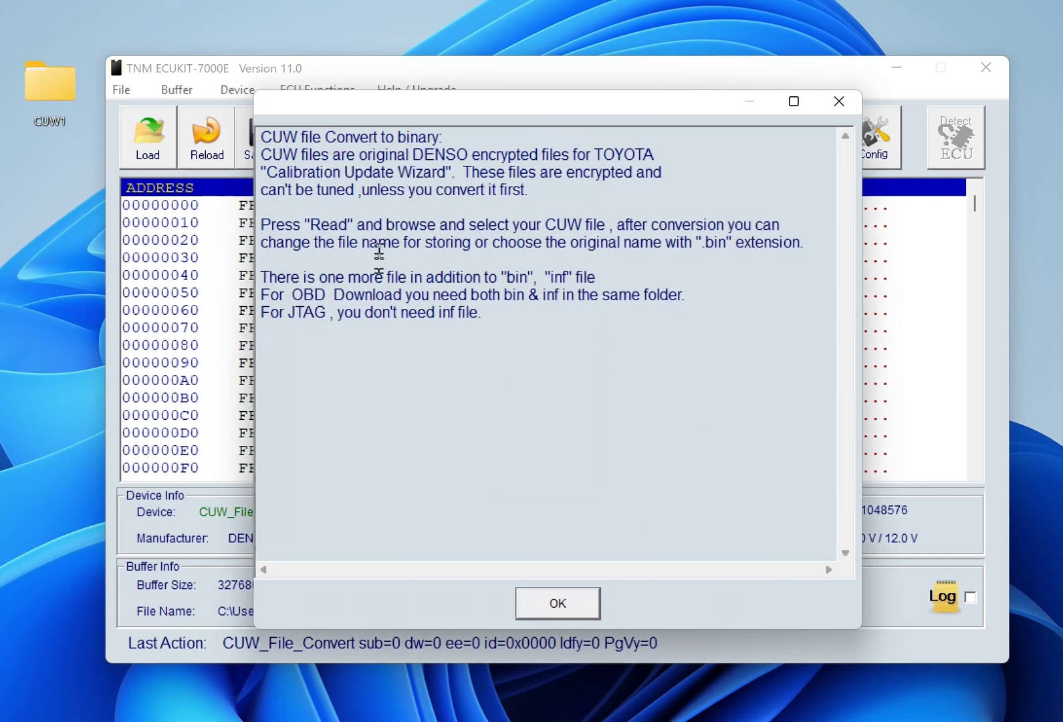
left_click(529, 599)
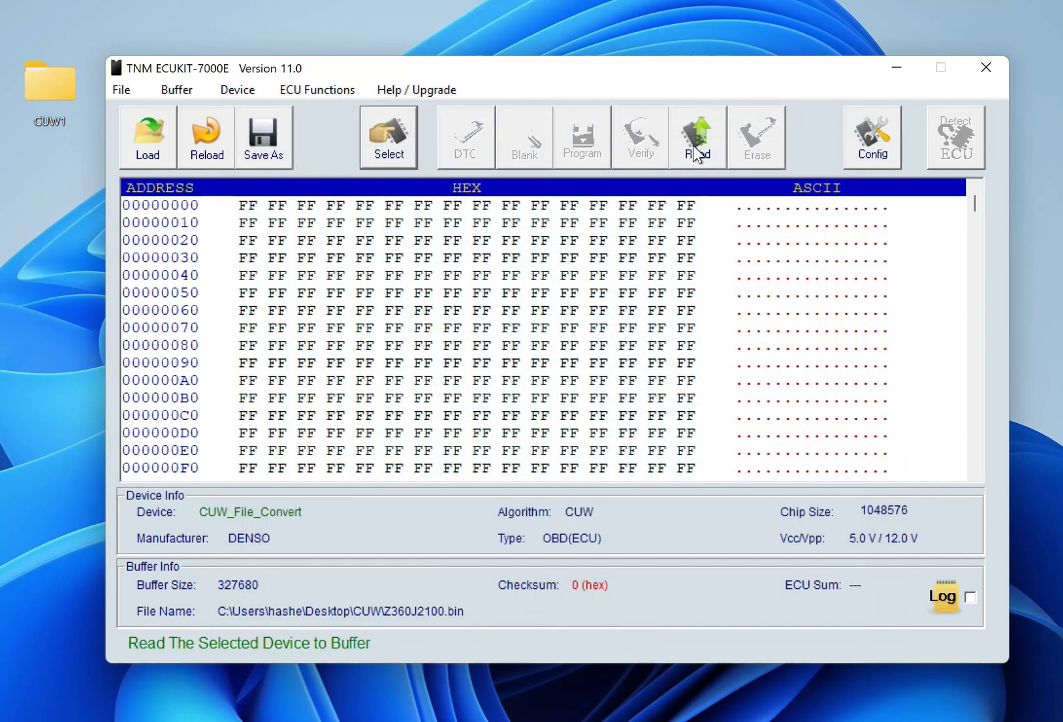
left_click(695, 147)
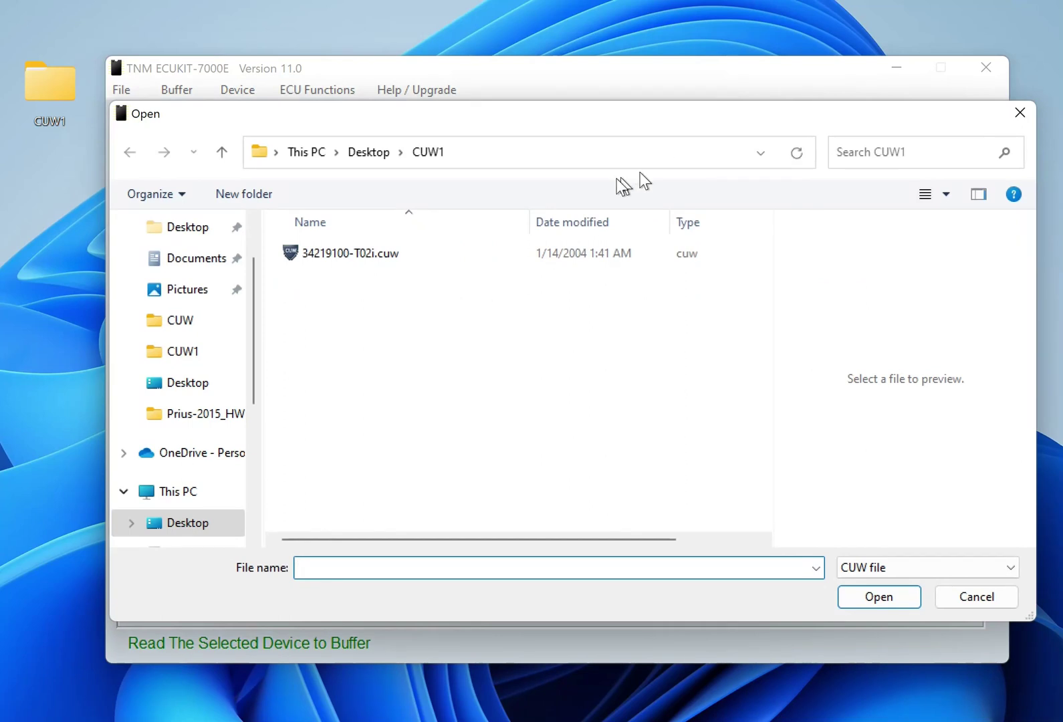
Convert 34219100-T02i.cuw from the CUW1 folder and save it as Prius.bin.
left_click(364, 253)
double_click(367, 253)
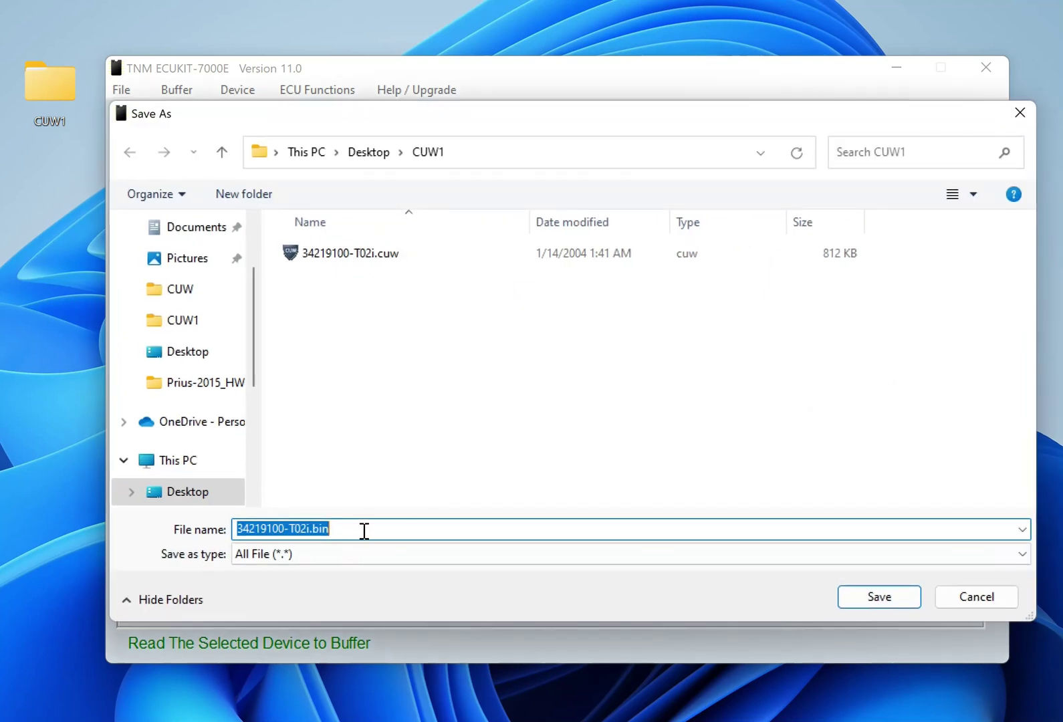
triple_click(364, 530)
type("Pr")
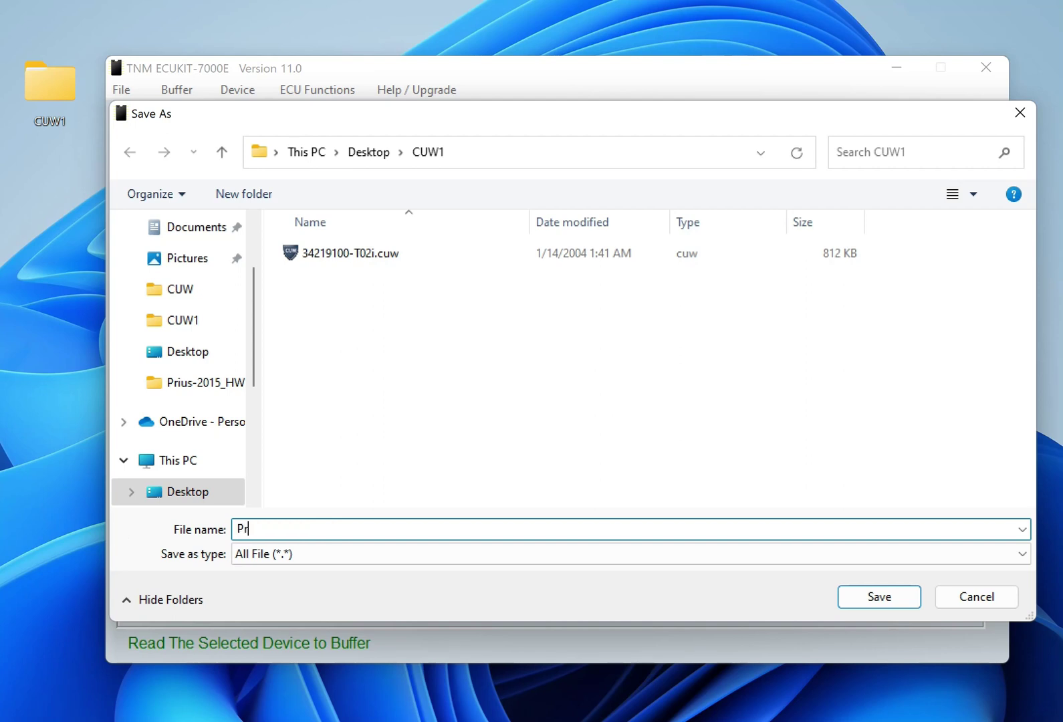
type("ius.bin")
left_click(879, 596)
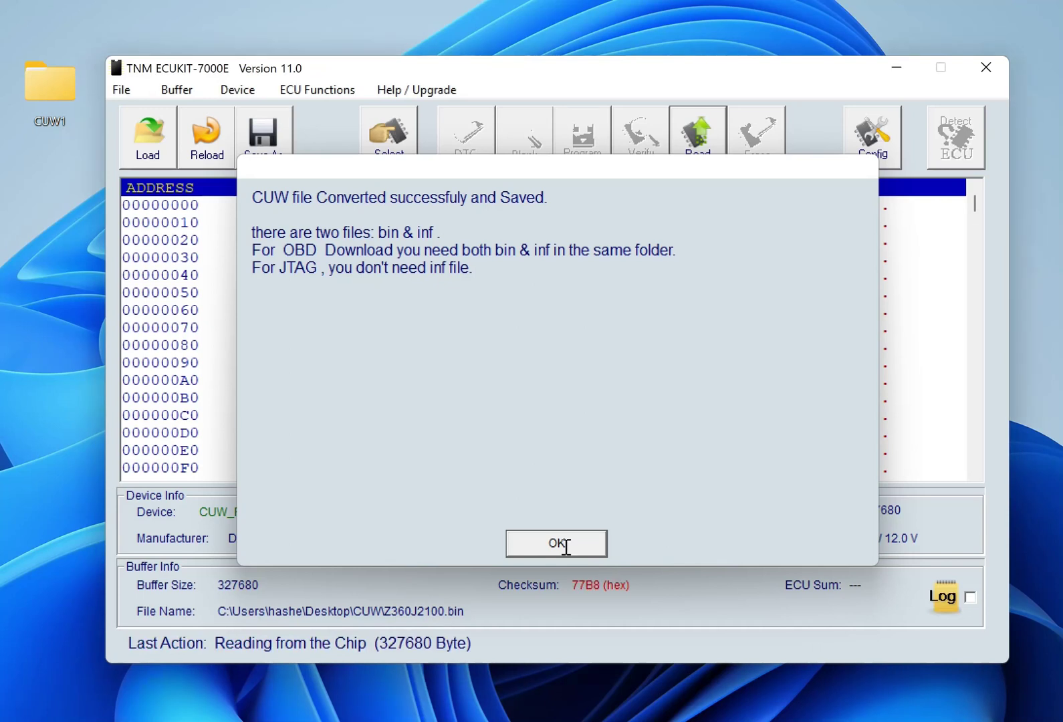
left_click(558, 543)
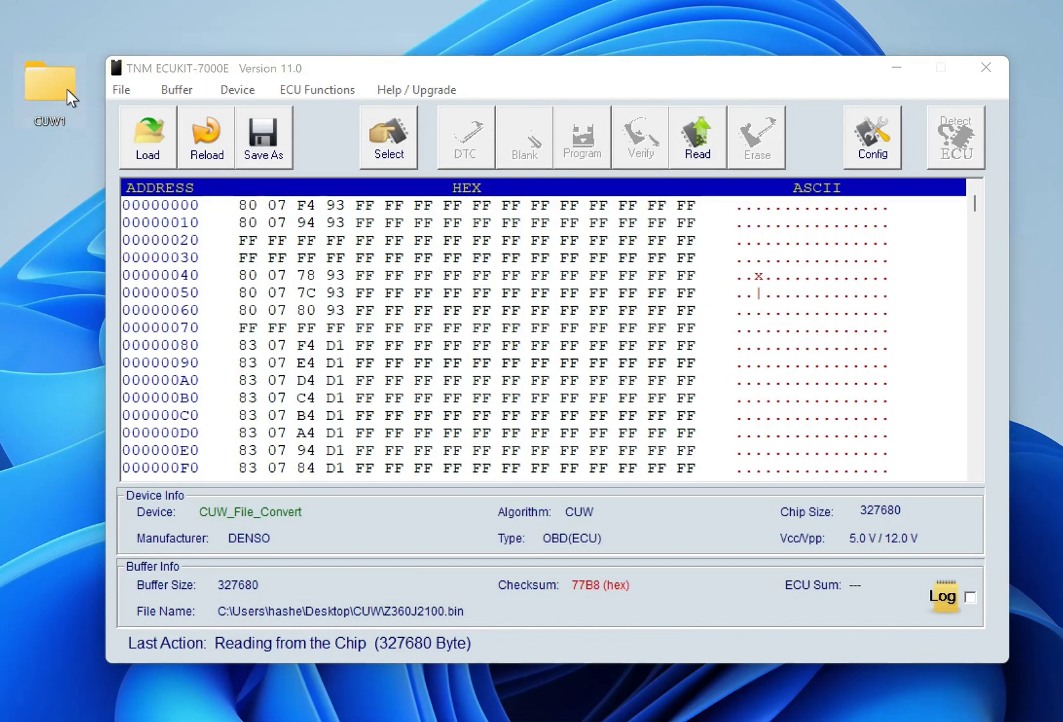
double_click(67, 90)
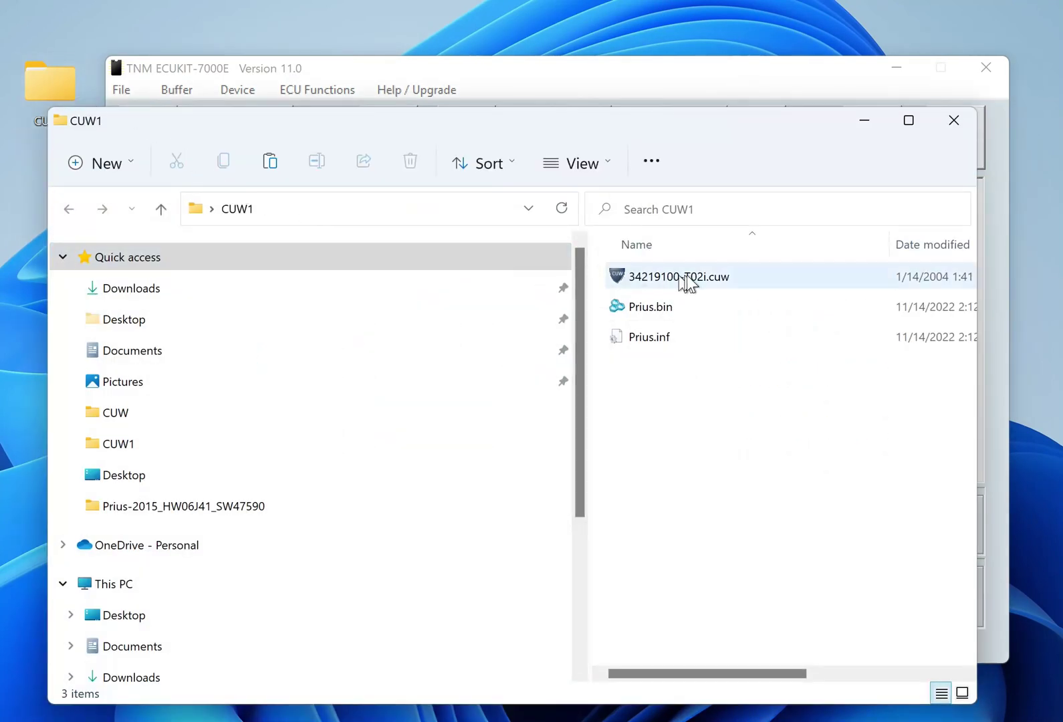
left_click(642, 340)
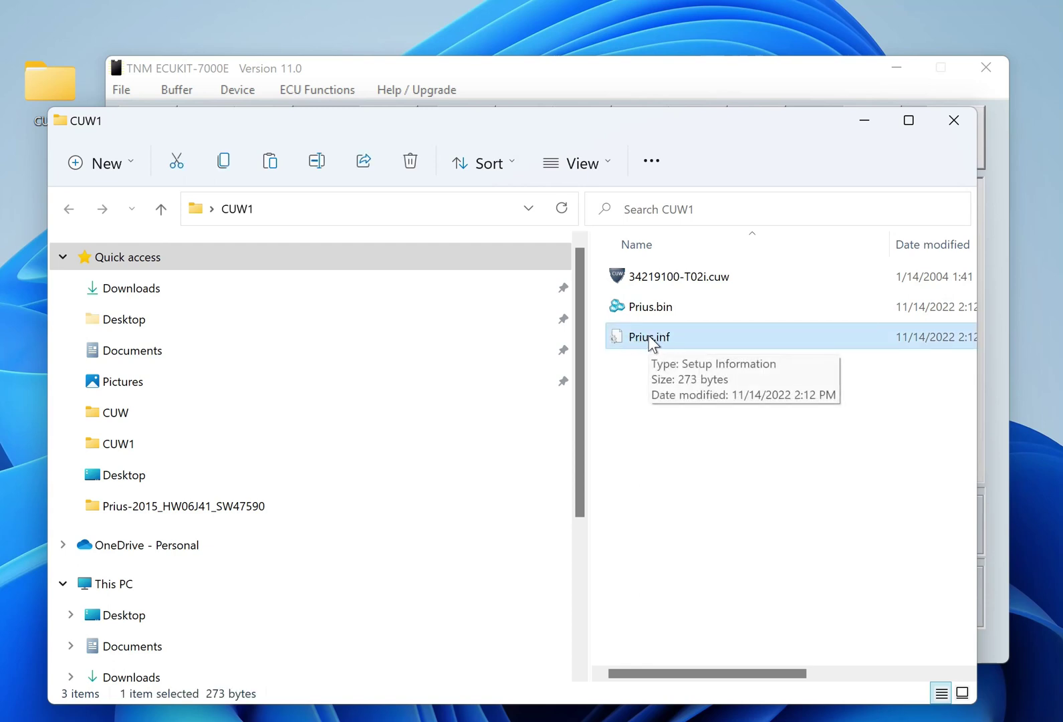
left_click(953, 124)
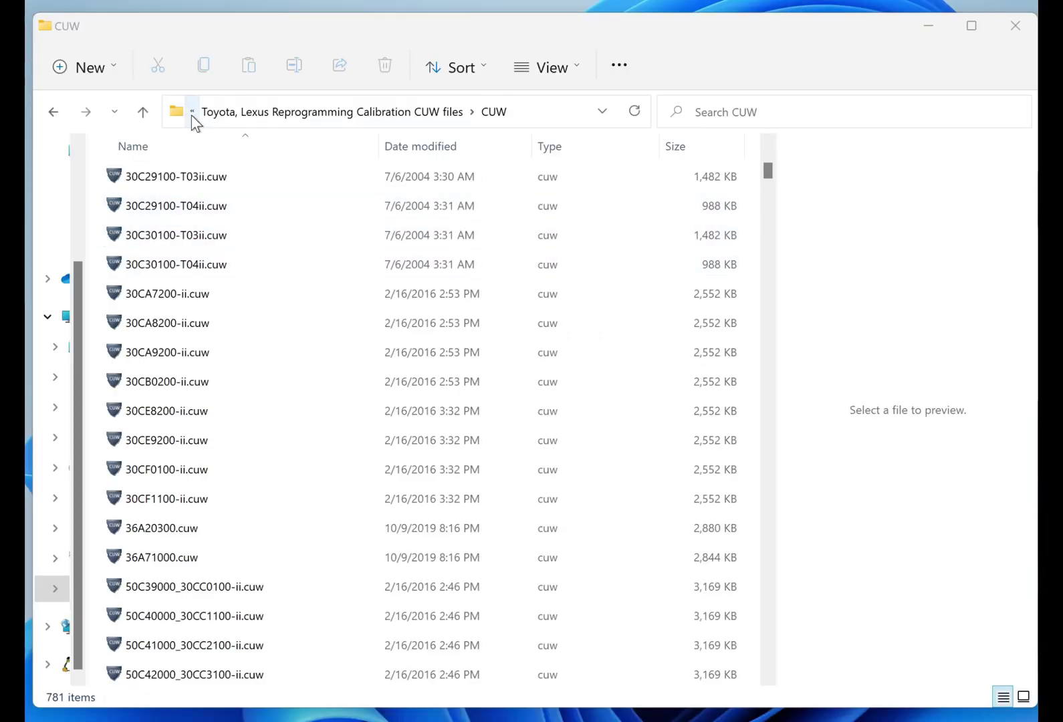
scroll(254, 177, "up", 8)
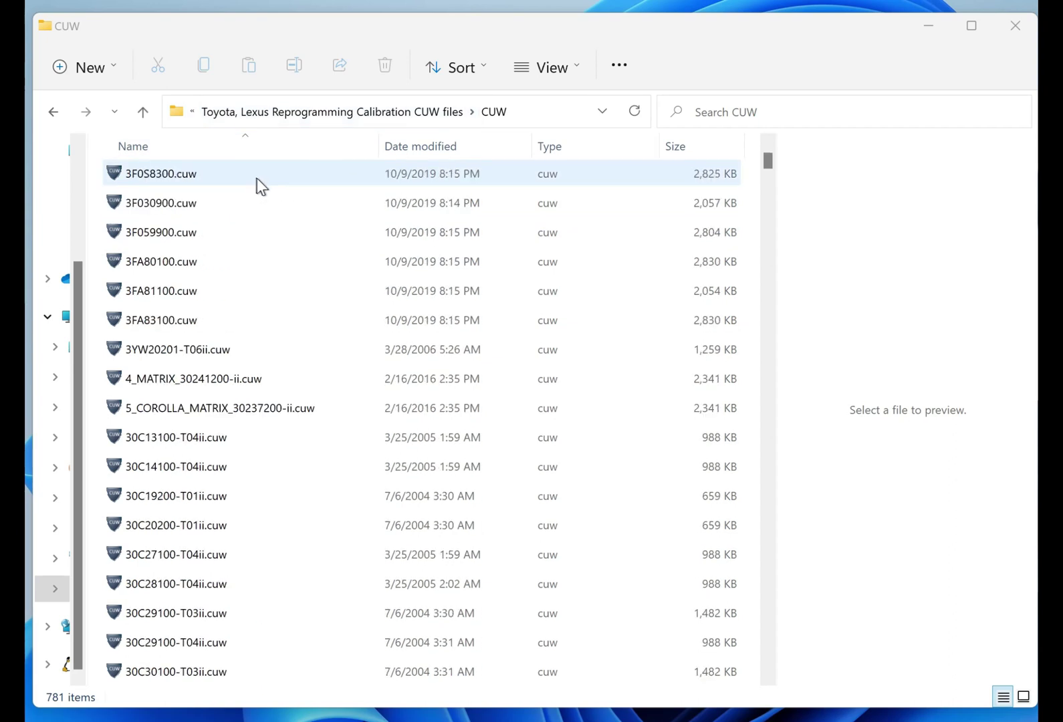
scroll(260, 181, "down", 8)
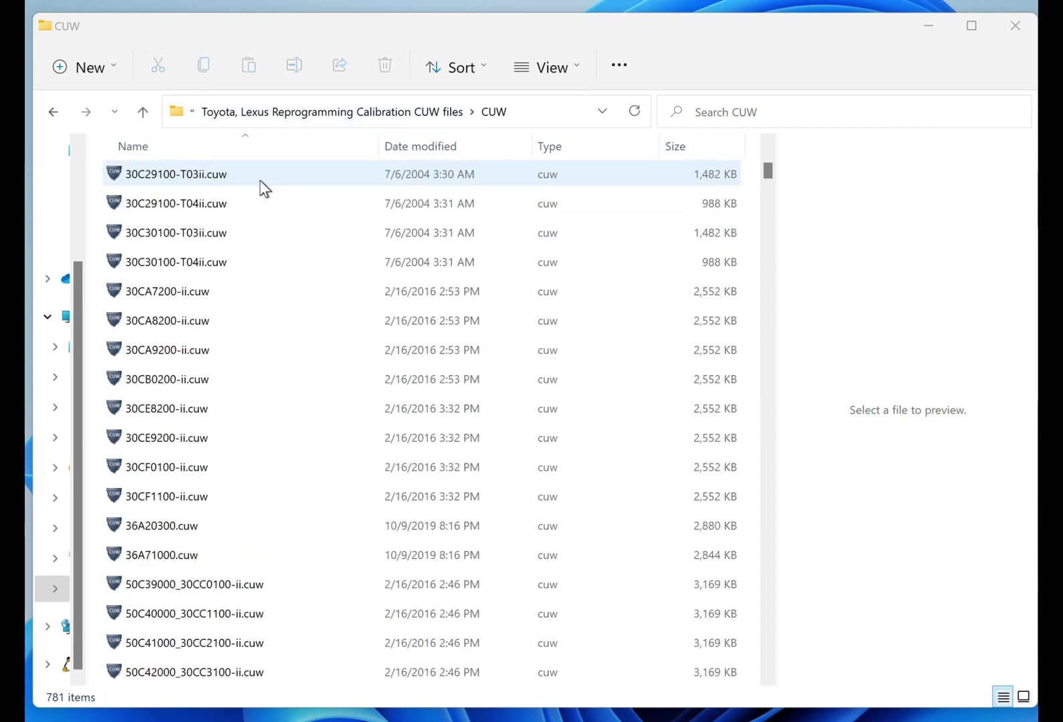
scroll(260, 181, "down", 7)
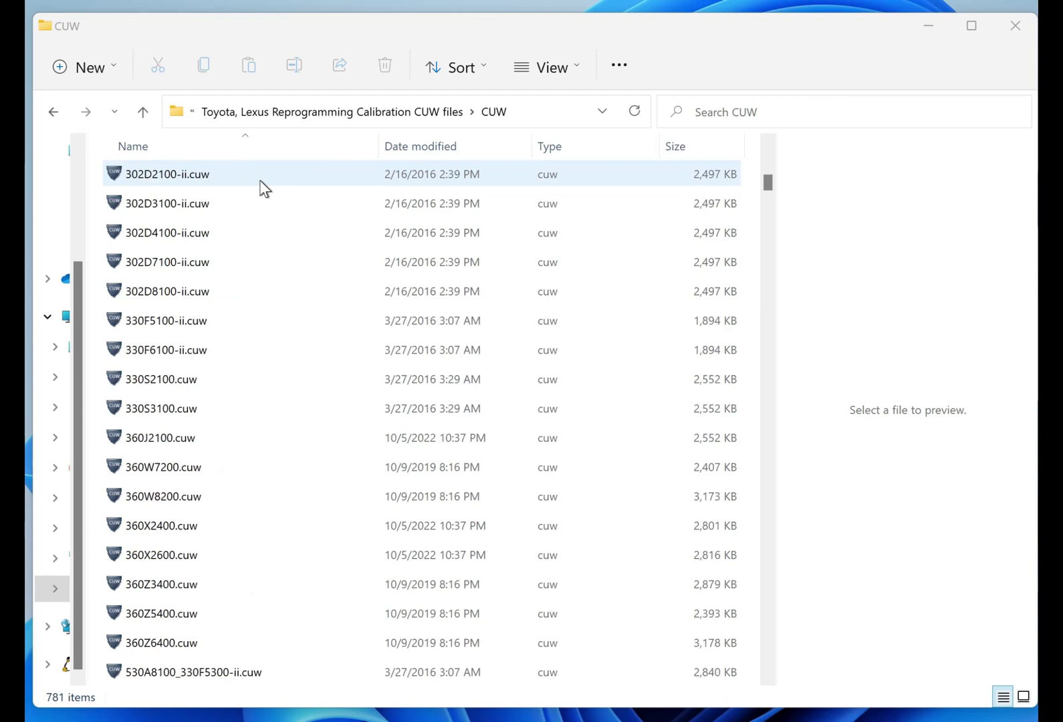
scroll(259, 181, "down", 12)
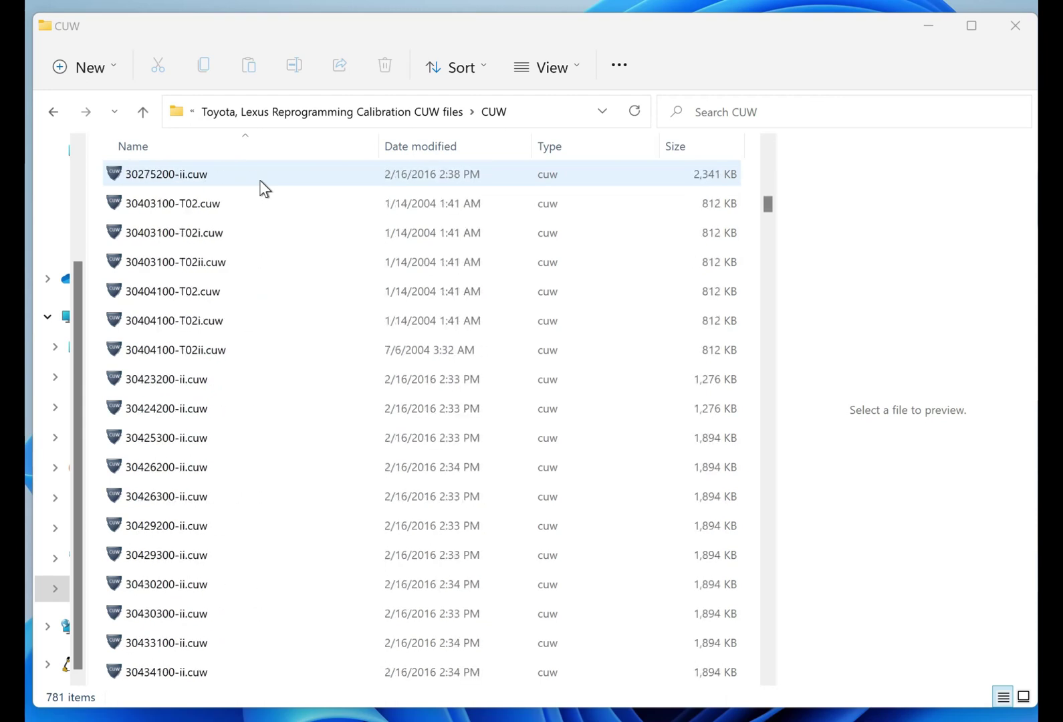
scroll(260, 180, "down", 12)
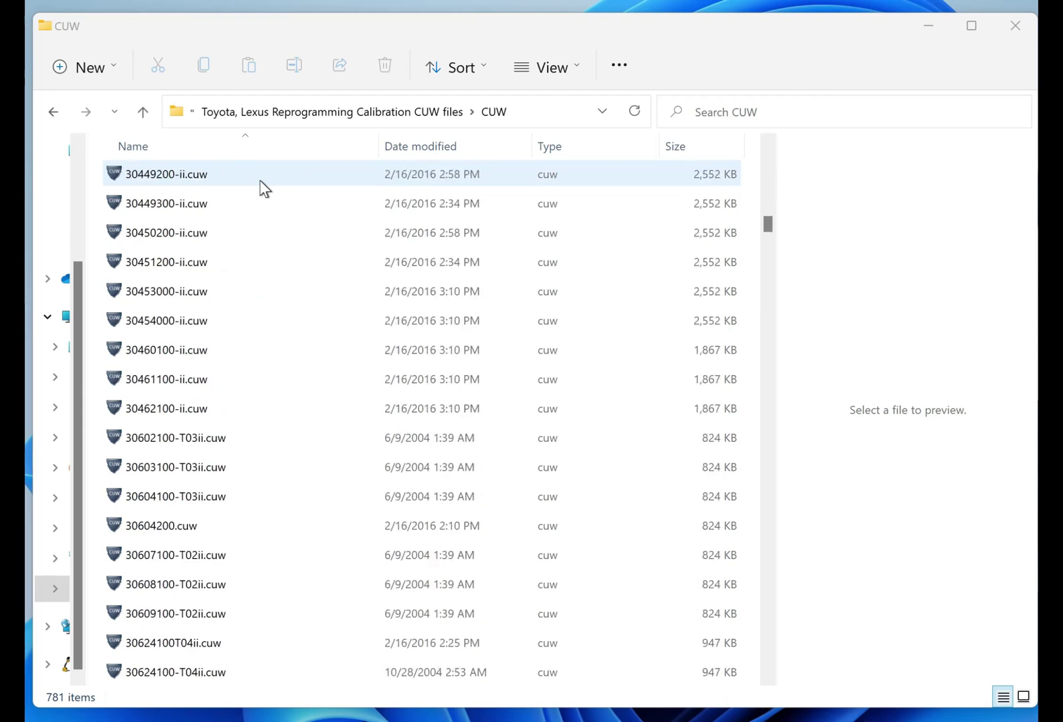
scroll(259, 180, "down", 12)
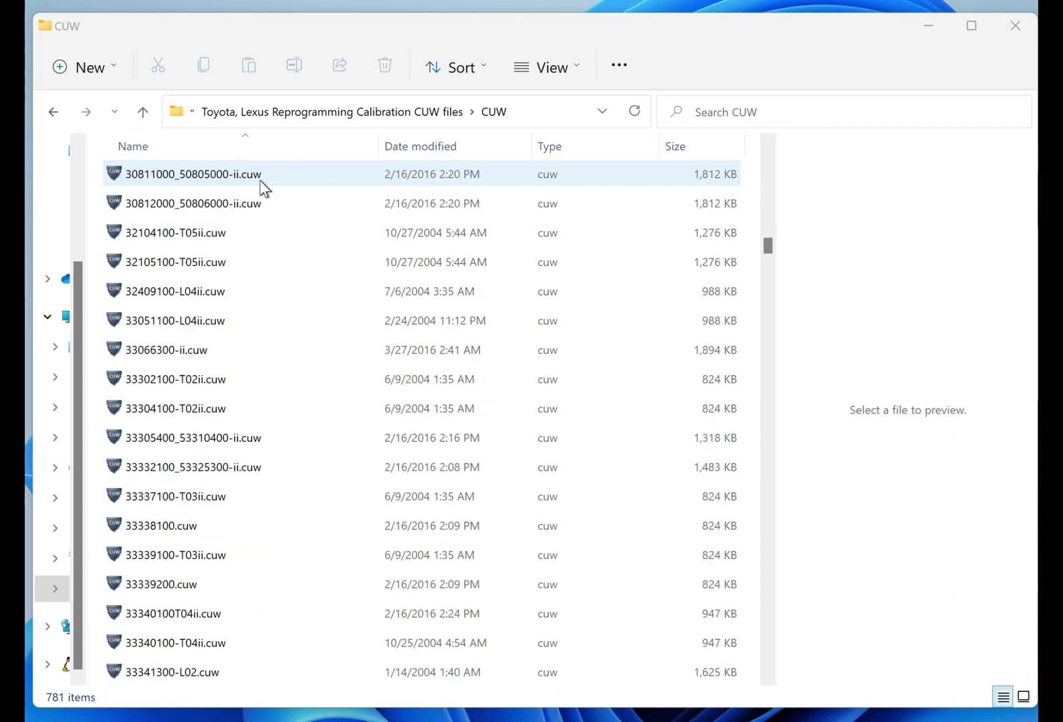
scroll(259, 179, "down", 12)
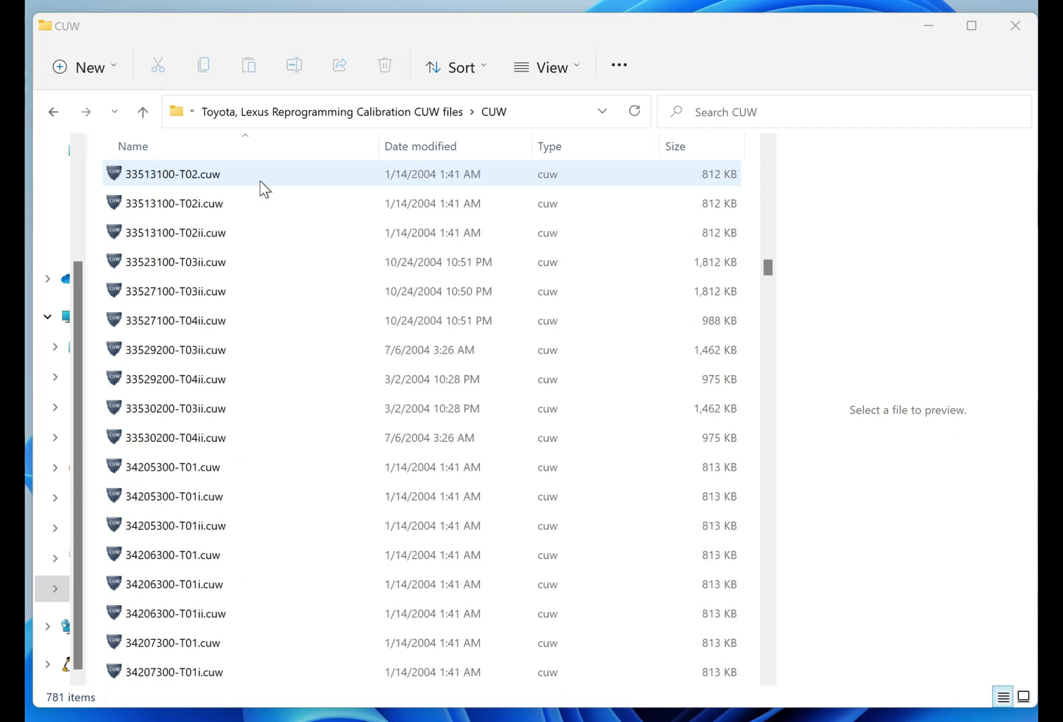
scroll(263, 189, "down", 12)
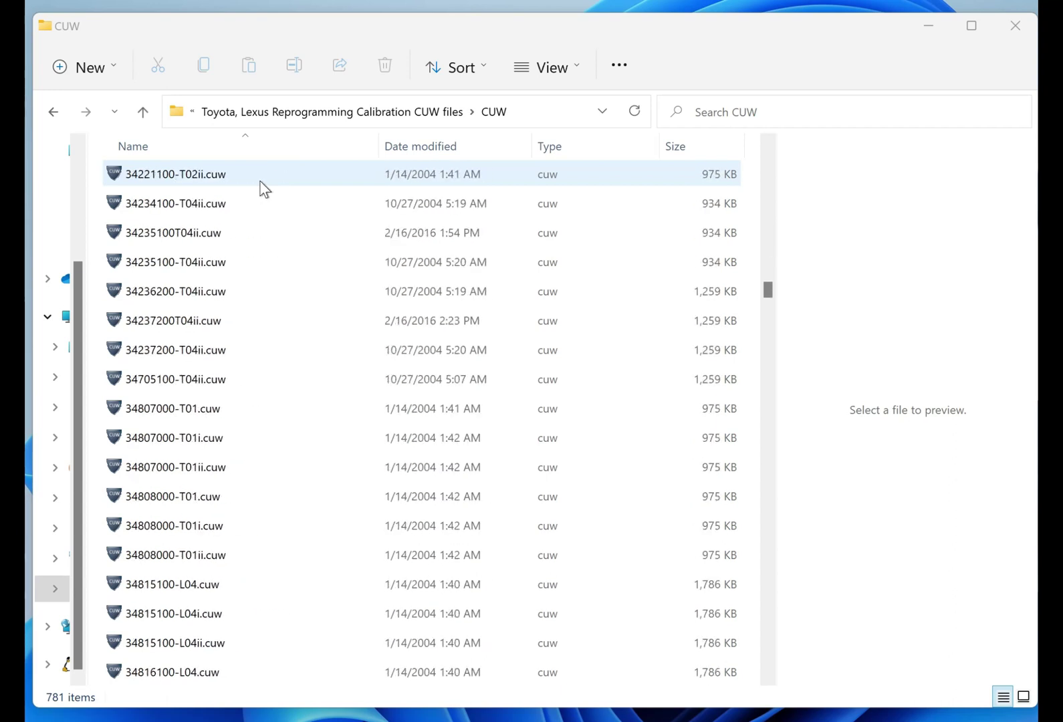
scroll(263, 190, "down", 12)
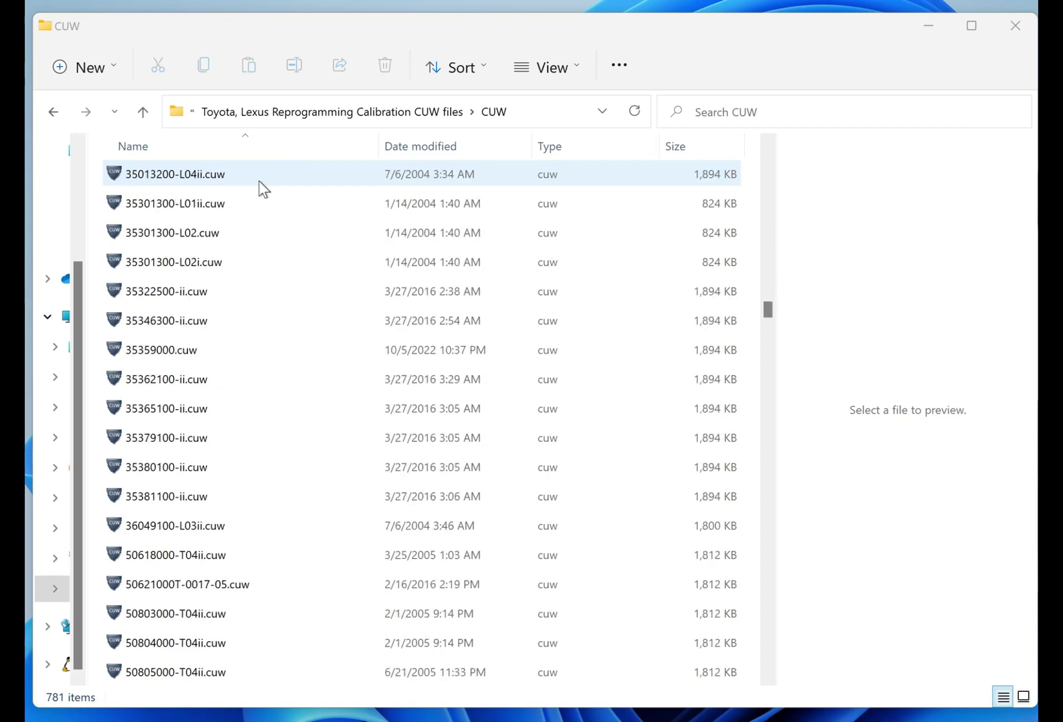
scroll(259, 179, "down", 12)
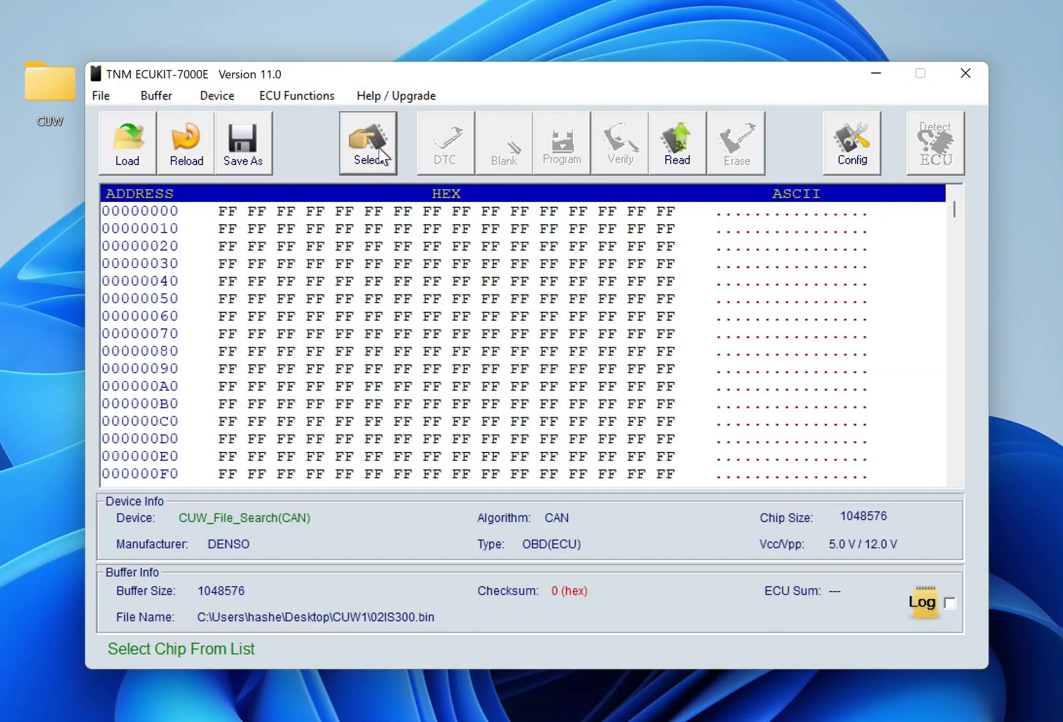
Choose OBD(ECU) > DENSO > CUW_File_Search(CAN) as the device and read the ECU.
left_click(378, 147)
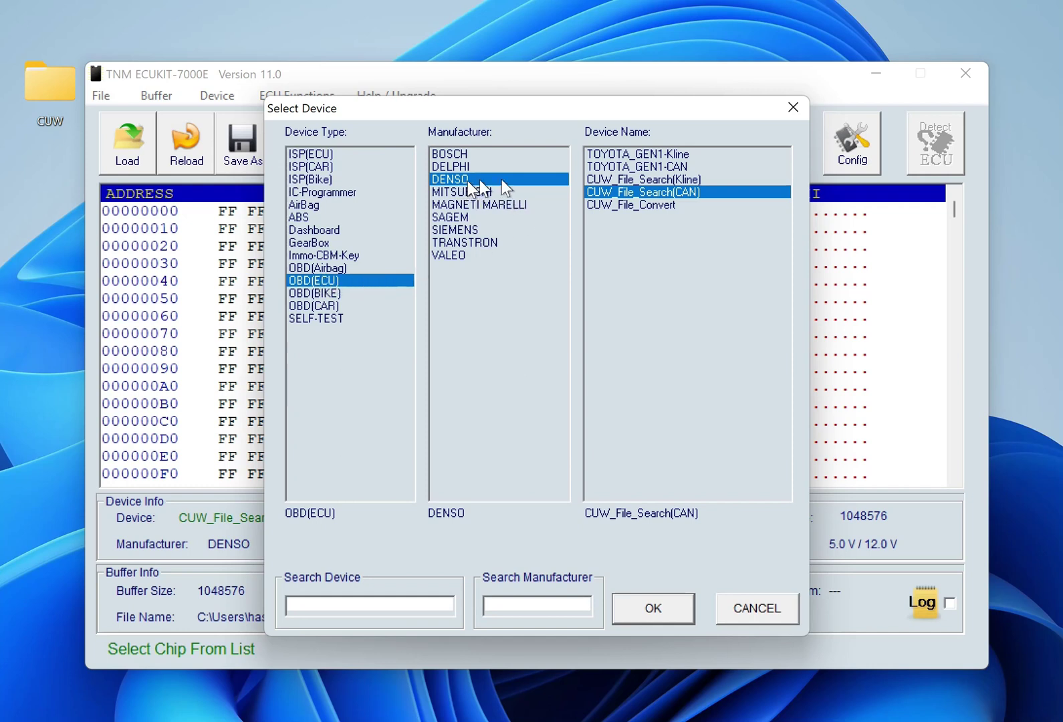
left_click(669, 600)
left_click(538, 597)
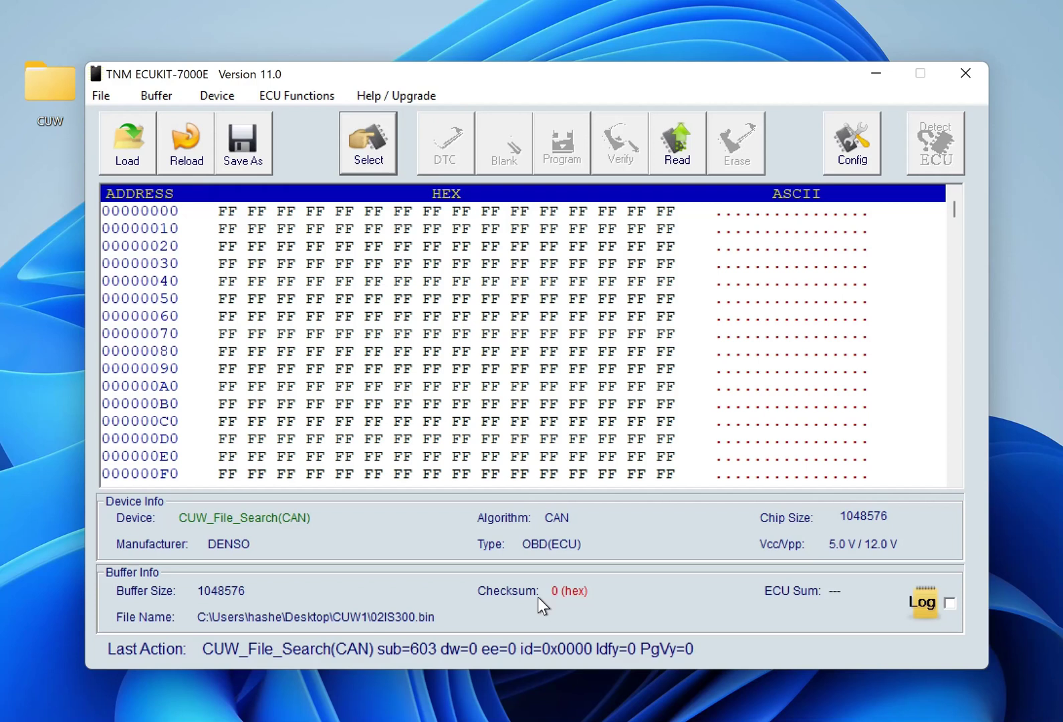
left_click(679, 145)
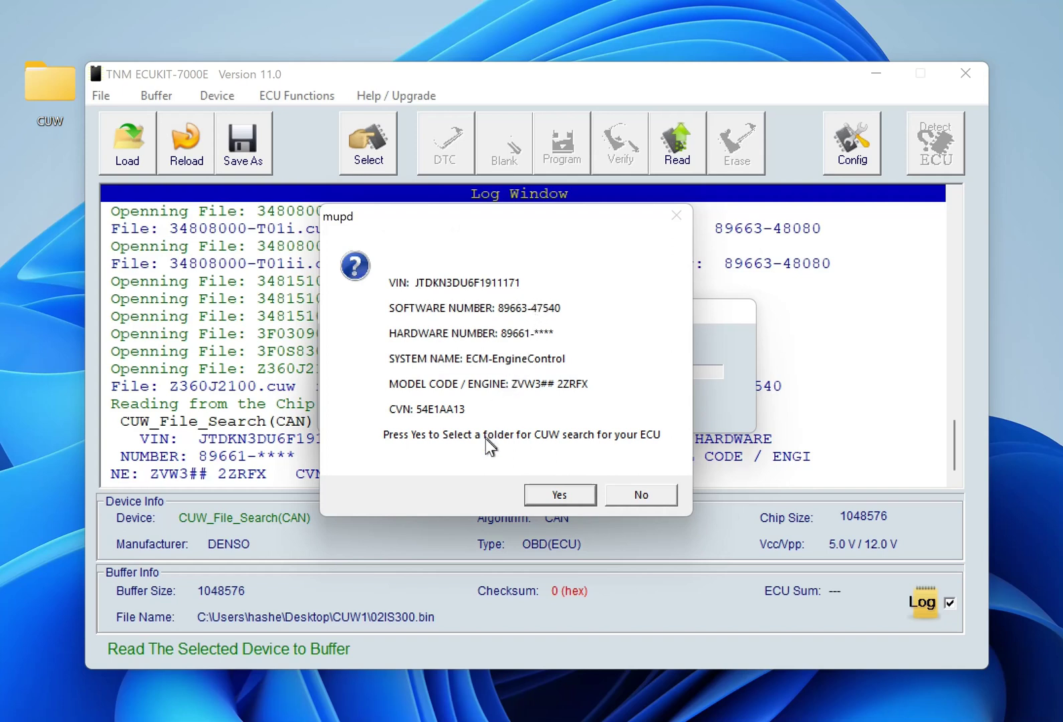
Search the Desktop's CUW folder for a file matching calibration 47540.
left_click(570, 504)
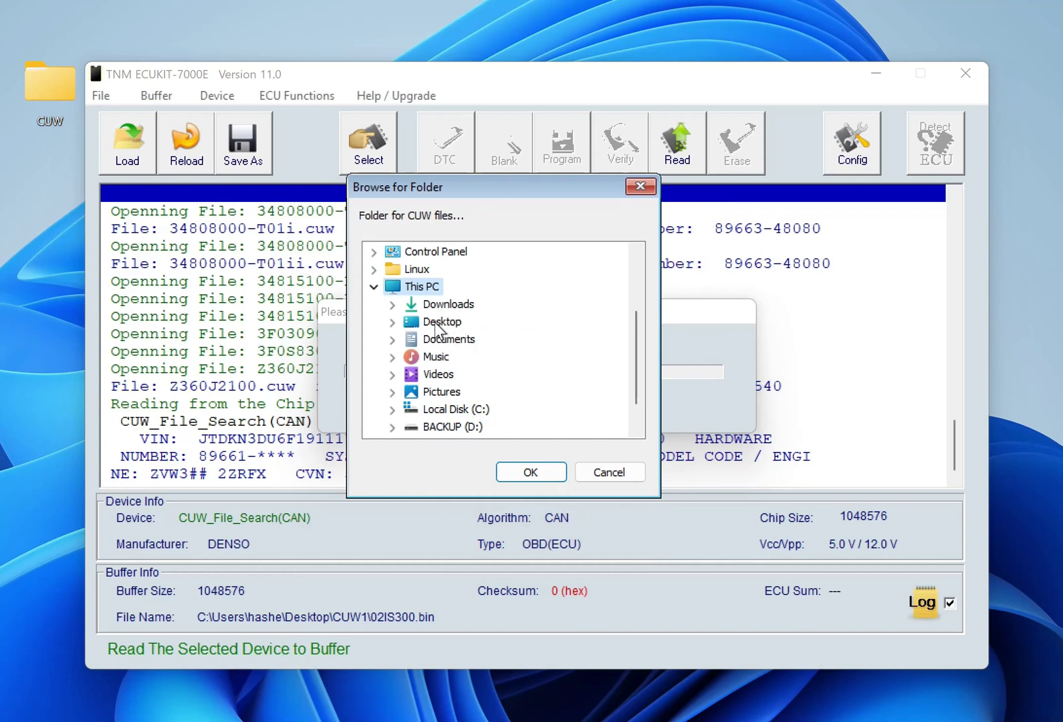
double_click(437, 324)
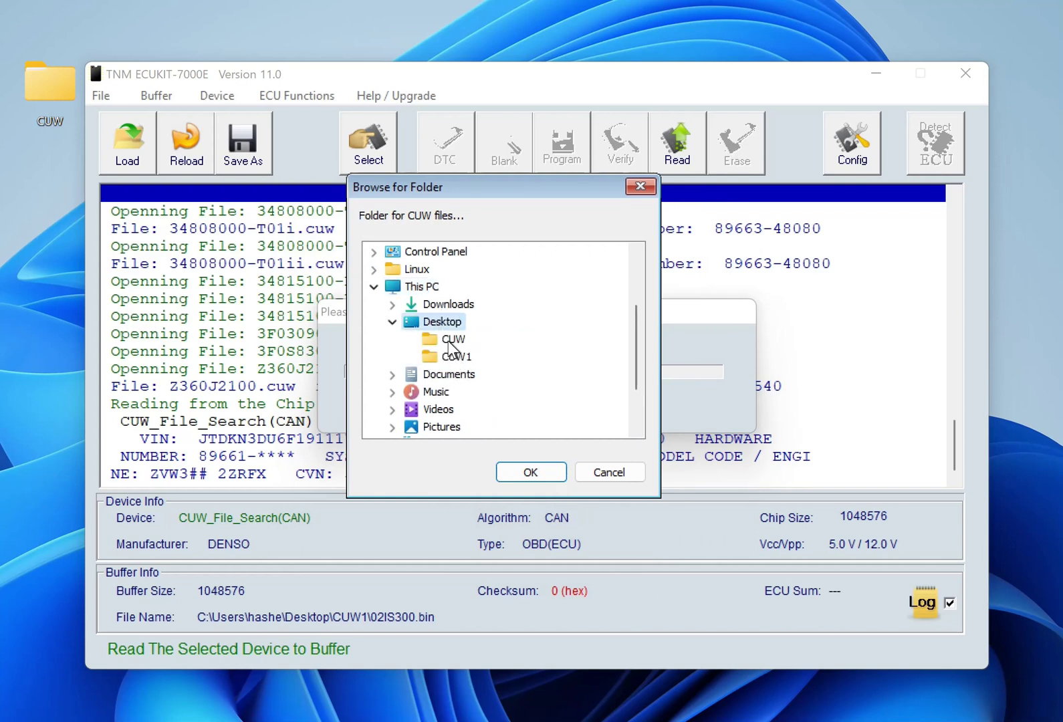
left_click(451, 340)
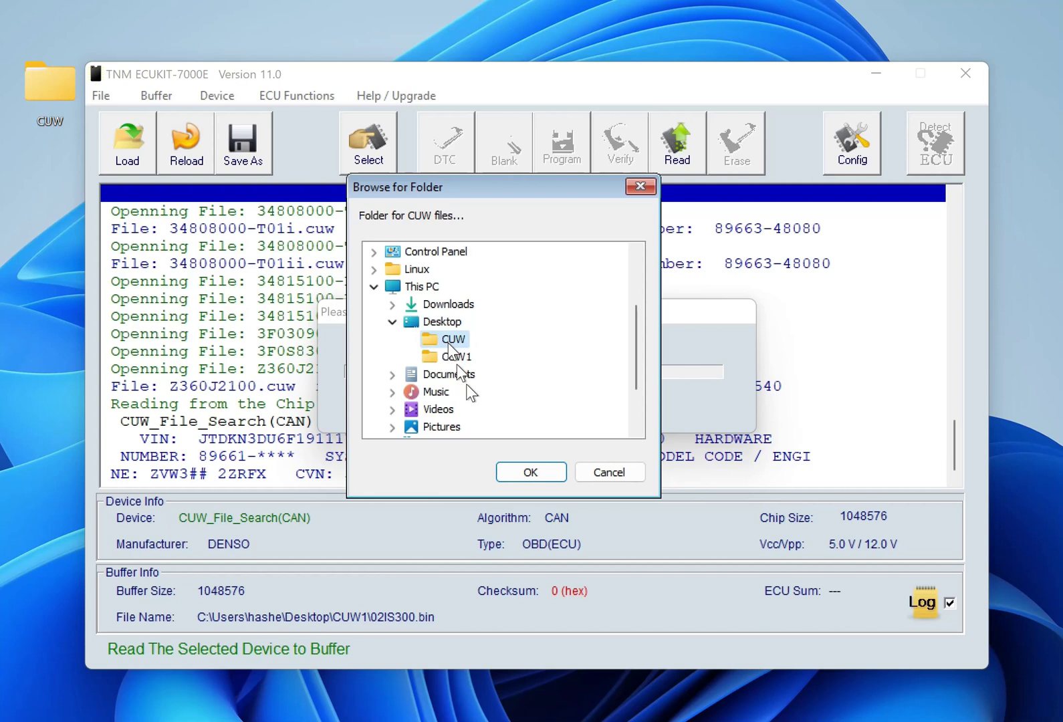
left_click(526, 472)
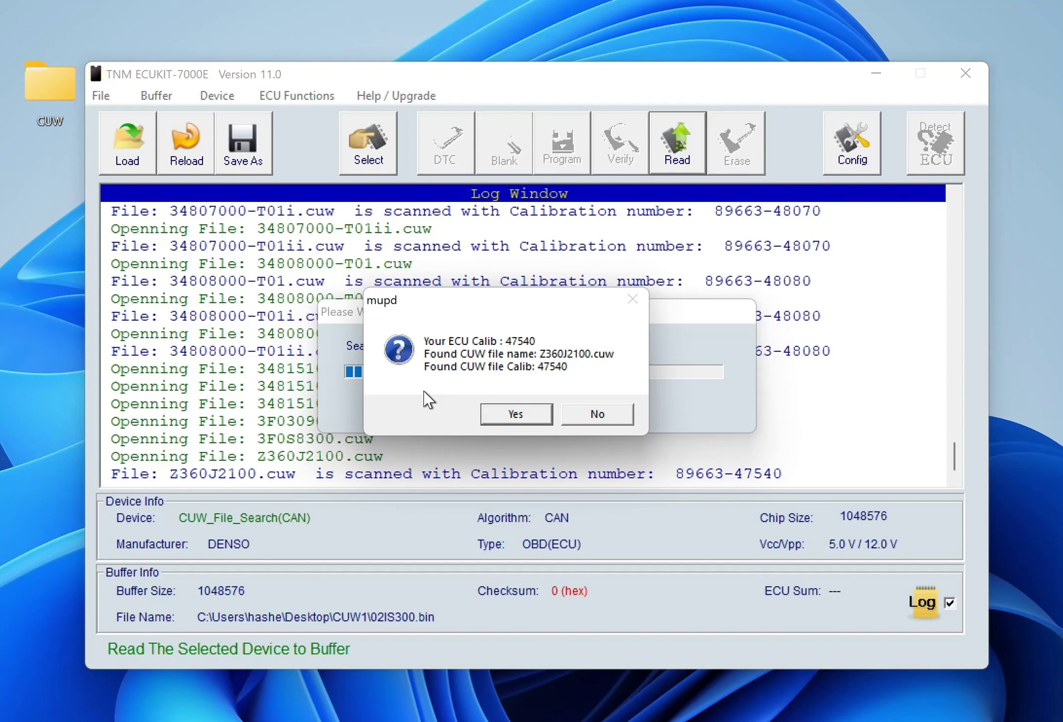
Accept the Z360J2100.cuw match and save it as Z360J2100.bin in the CUW folder.
left_click(520, 416)
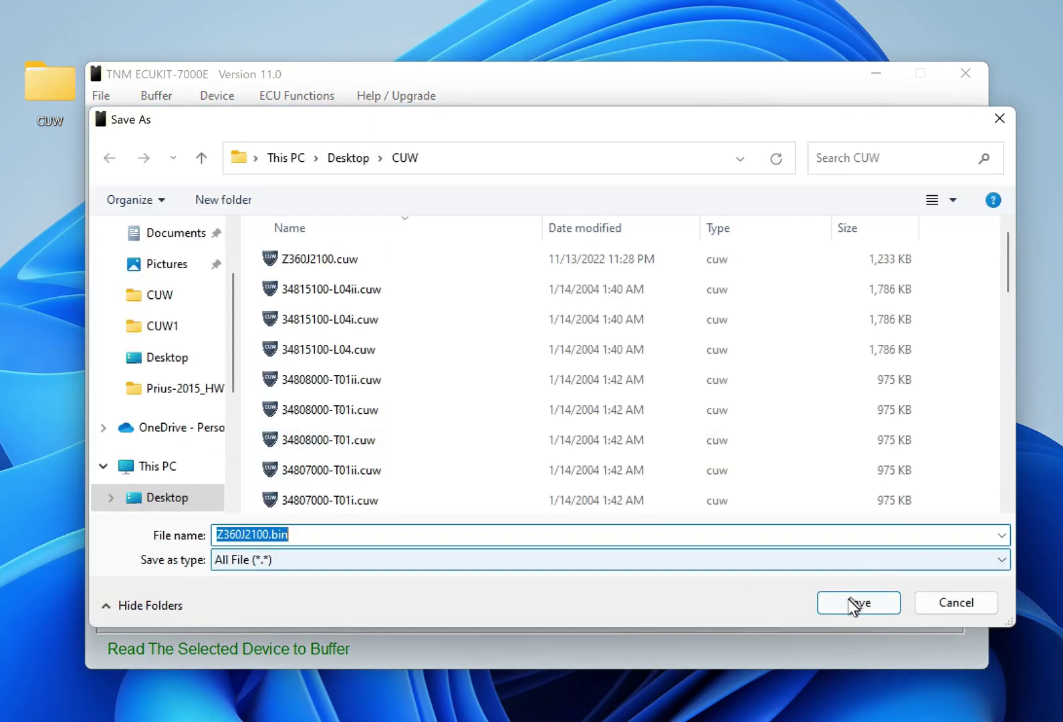
left_click(848, 605)
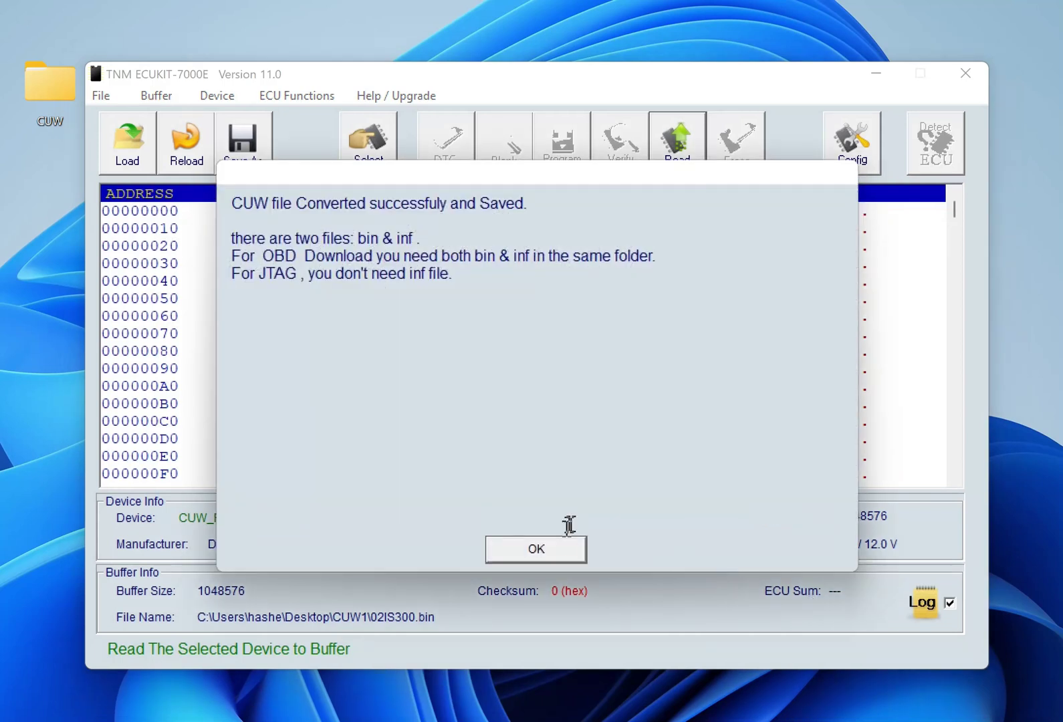
left_click(558, 547)
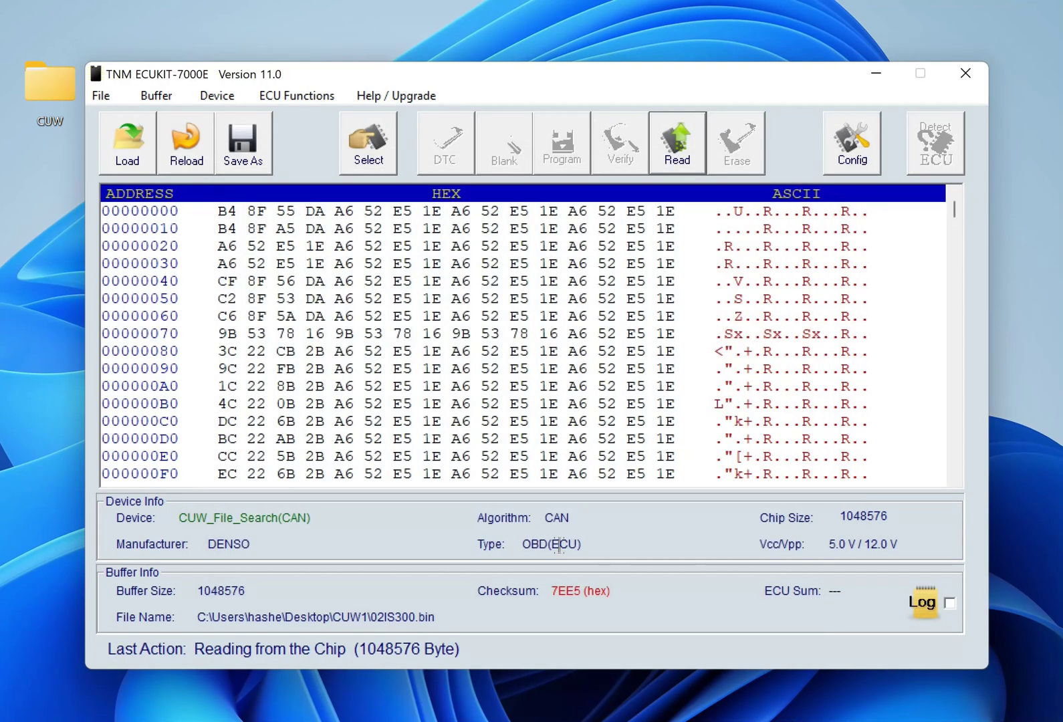
double_click(49, 91)
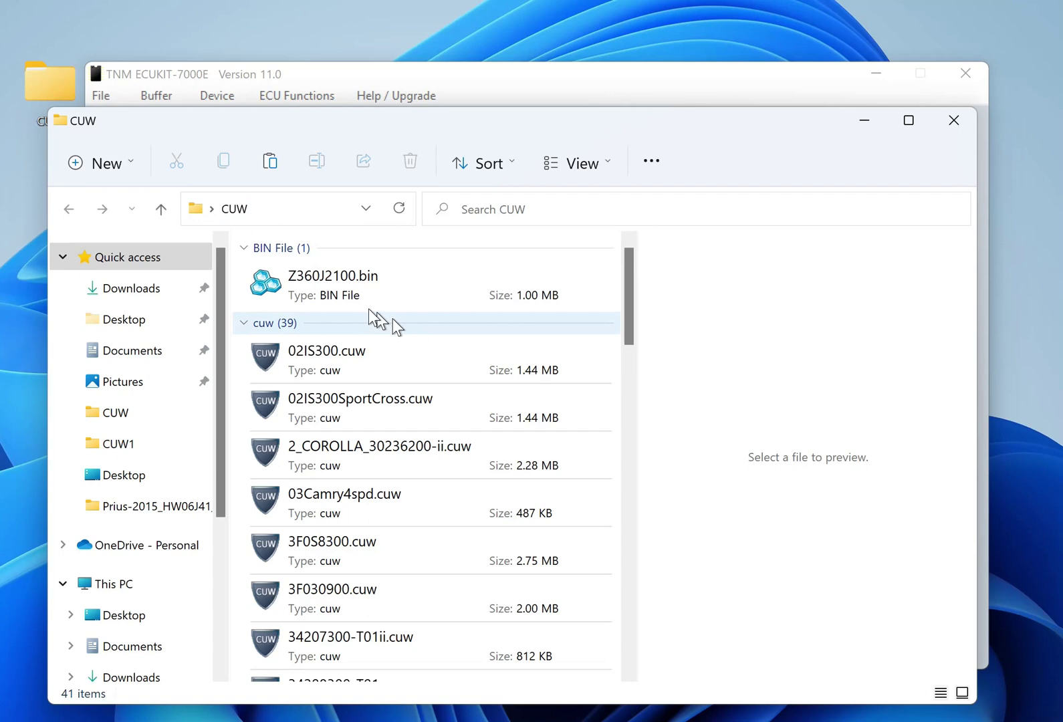
scroll(451, 302, "down", 15)
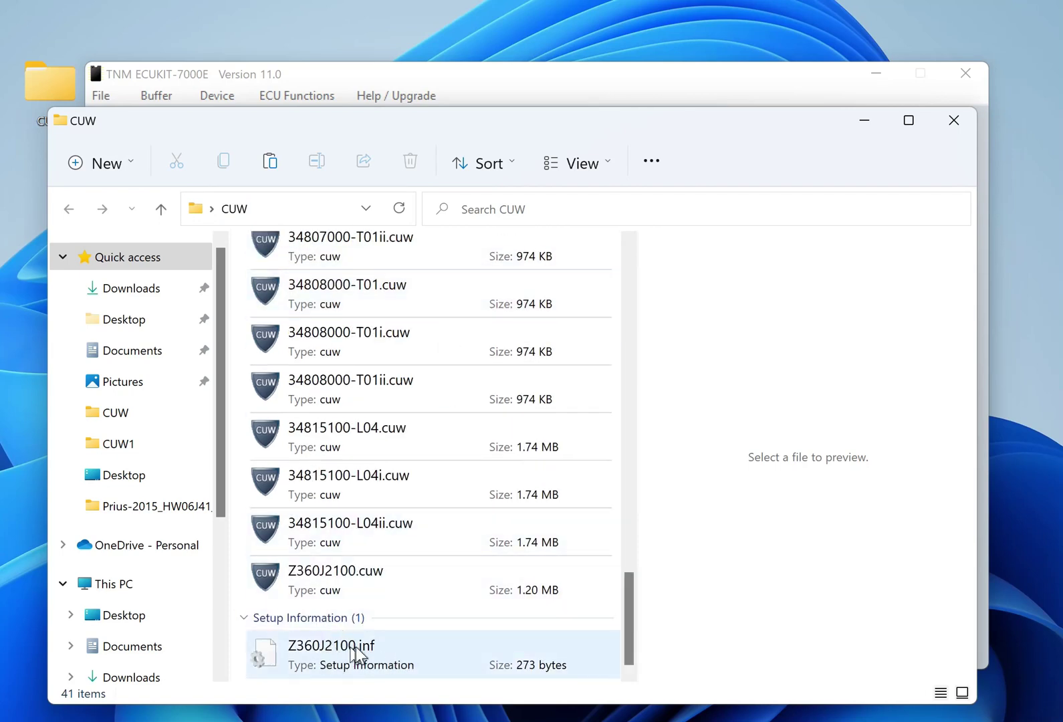
left_click(951, 121)
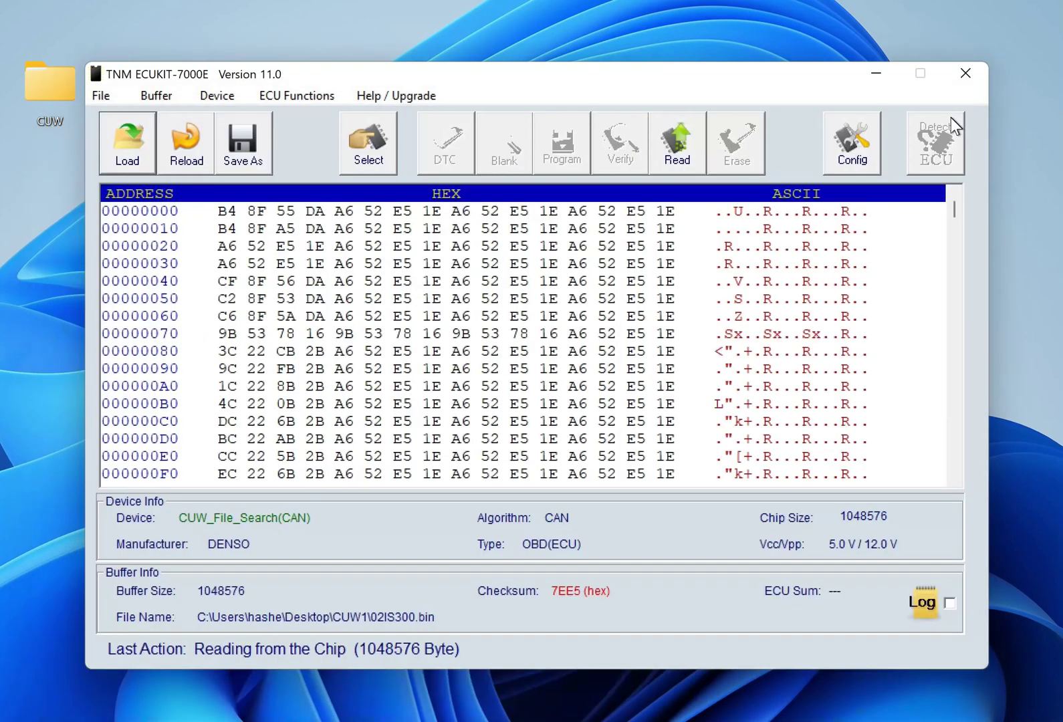
Tick Log and scroll the list of scanned CUW files and their calibration numbers.
left_click(948, 602)
left_click_drag(955, 466, 957, 399)
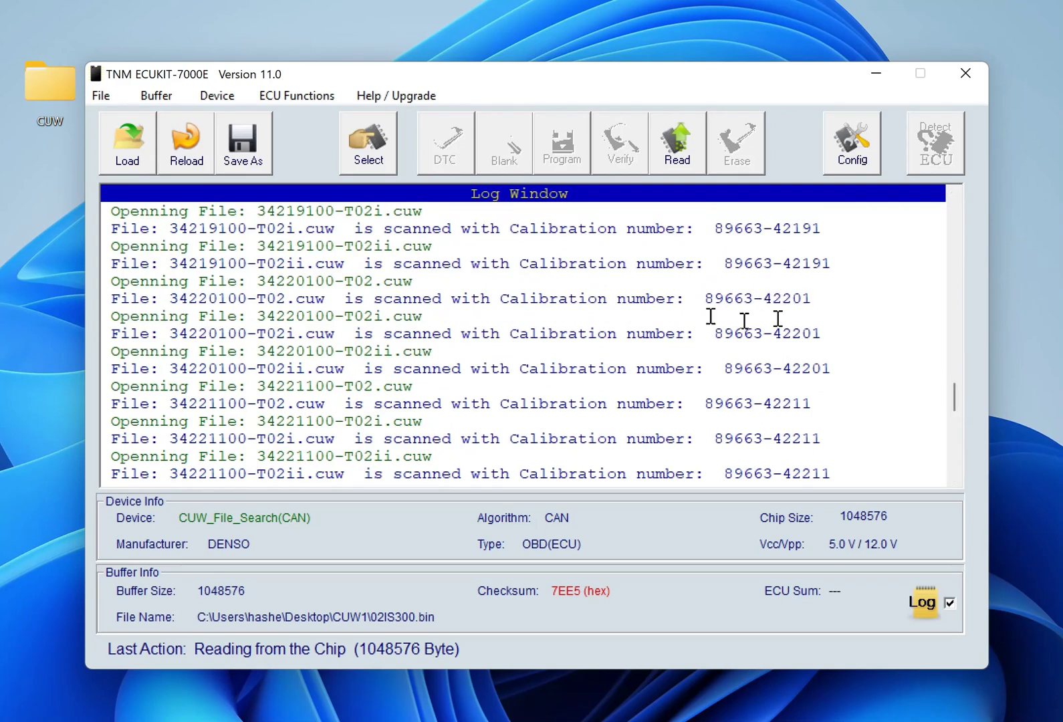